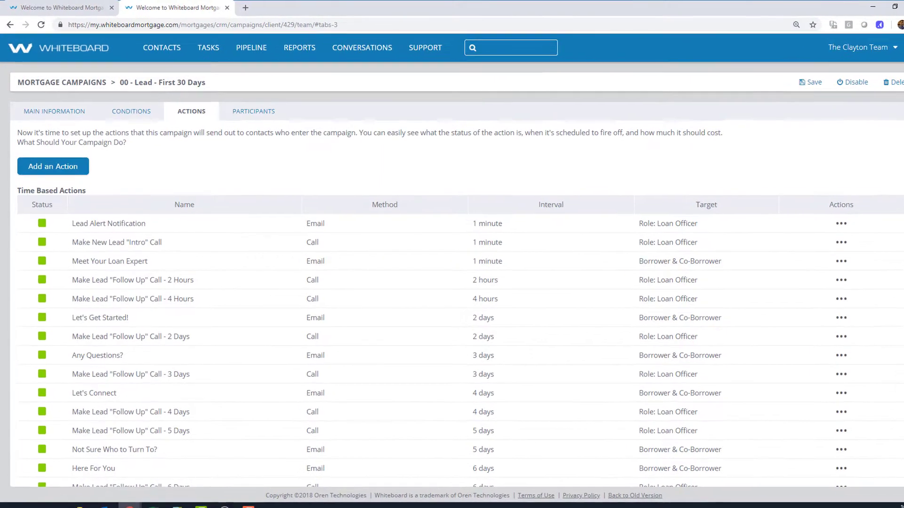
{"action": "scroll", "coordinate": [452, 329], "scroll_direction": "down", "scroll_amount": 3}
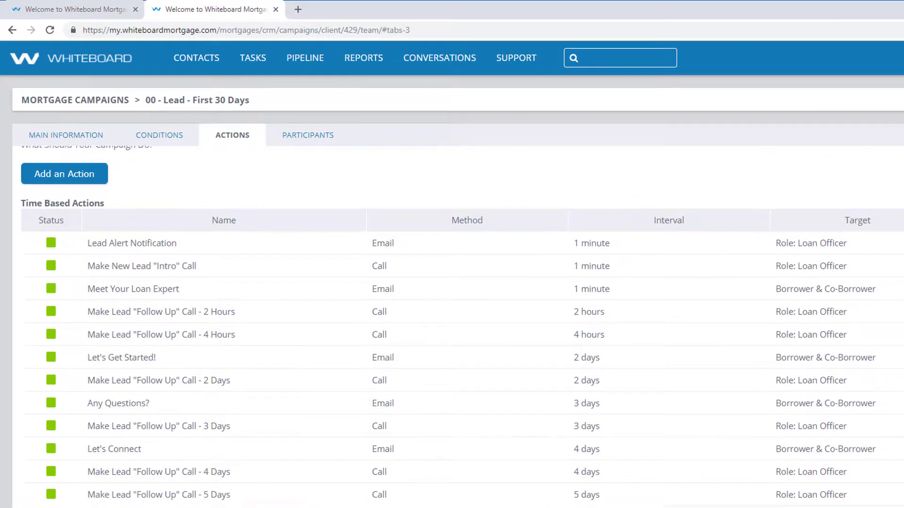
{"action": "scroll", "coordinate": [452, 330], "scroll_direction": "down", "scroll_amount": 2}
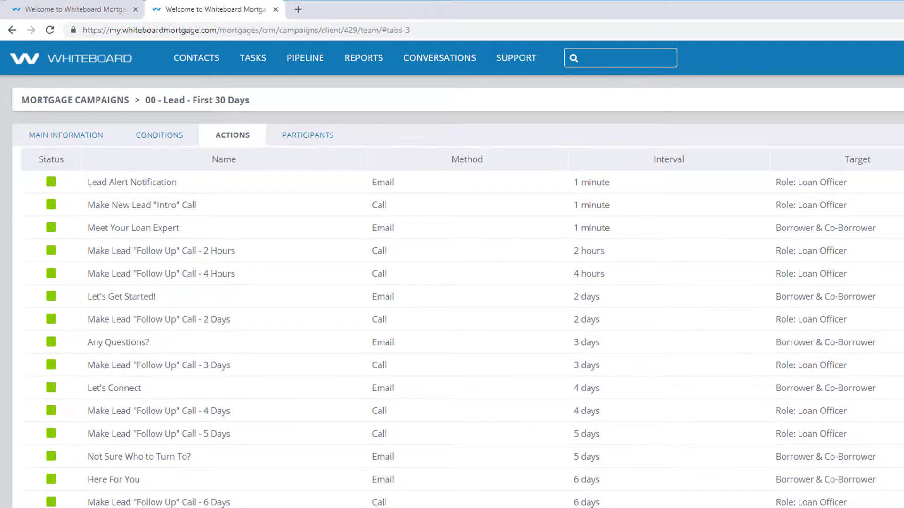
{"action": "scroll", "coordinate": [452, 330], "scroll_direction": "down", "scroll_amount": 3}
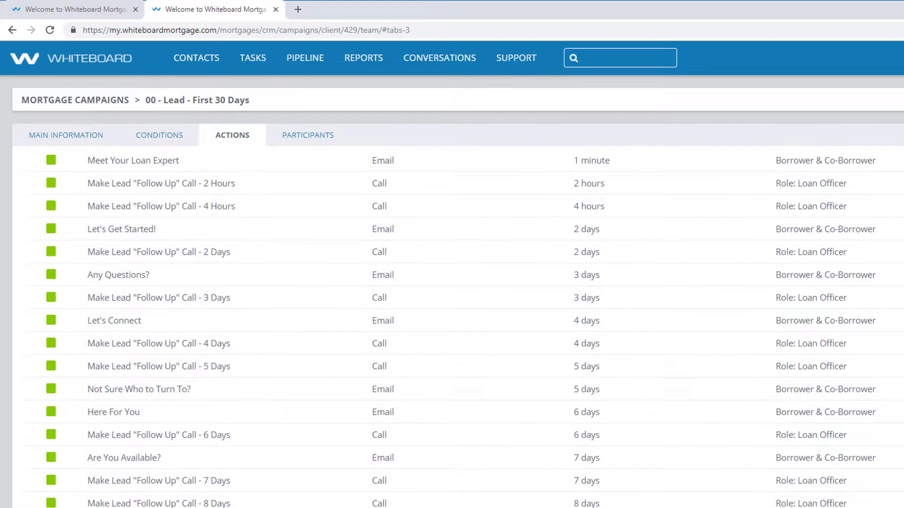
{"action": "scroll", "coordinate": [452, 329], "scroll_direction": "down", "scroll_amount": 4}
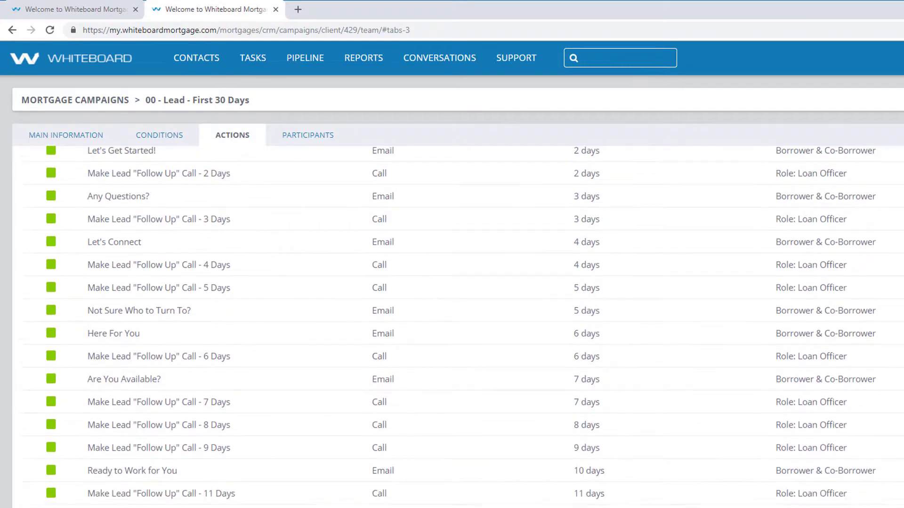
{"action": "scroll", "coordinate": [452, 329], "scroll_direction": "down", "scroll_amount": 3}
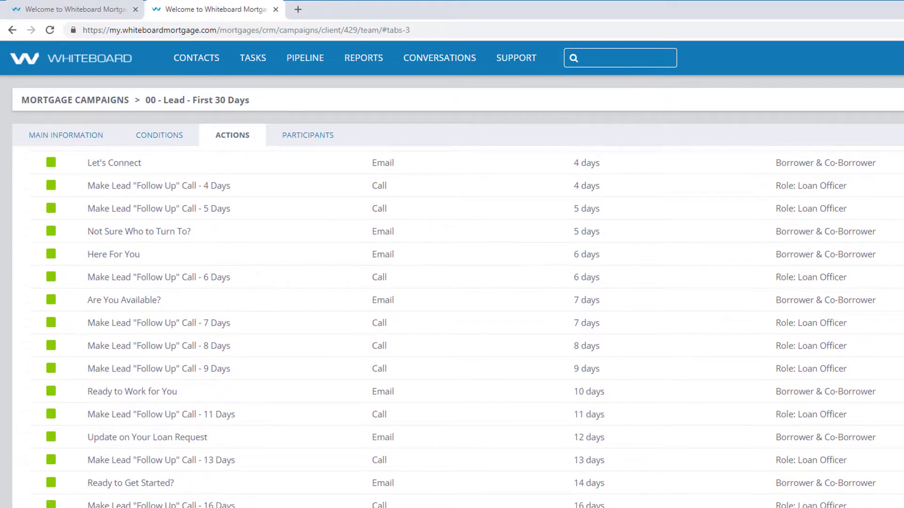
{"action": "scroll", "coordinate": [452, 329], "scroll_direction": "down", "scroll_amount": 1}
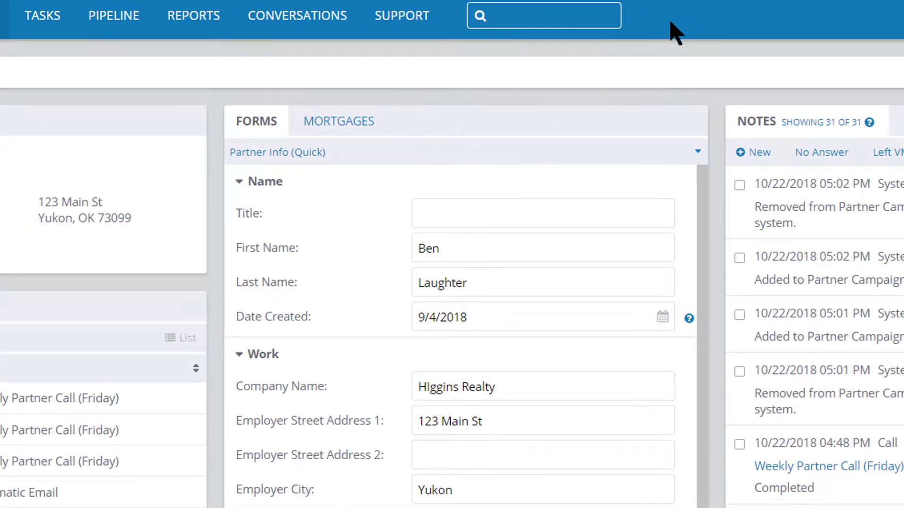
- Display the Partner Marketing form and confirm Day to Make Call is Thursday
{"action": "left_click", "coordinate": [319, 152]}
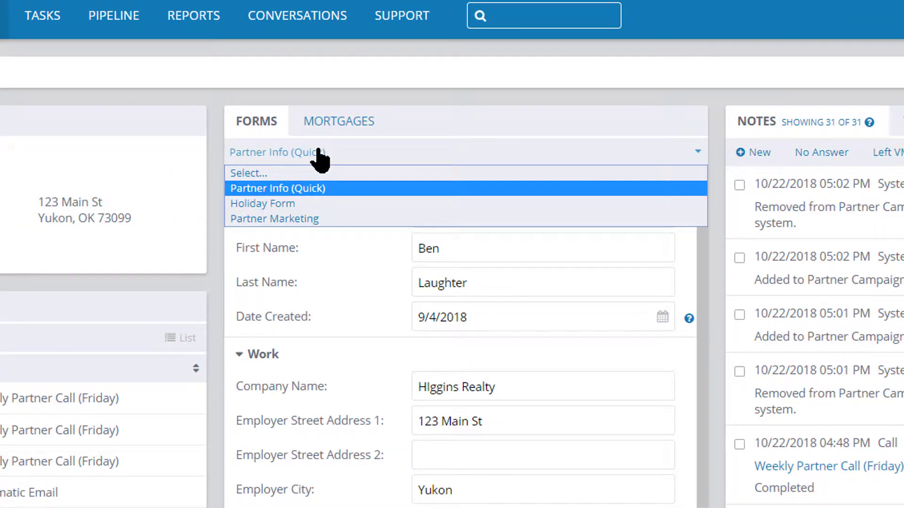
{"action": "left_click", "coordinate": [320, 219]}
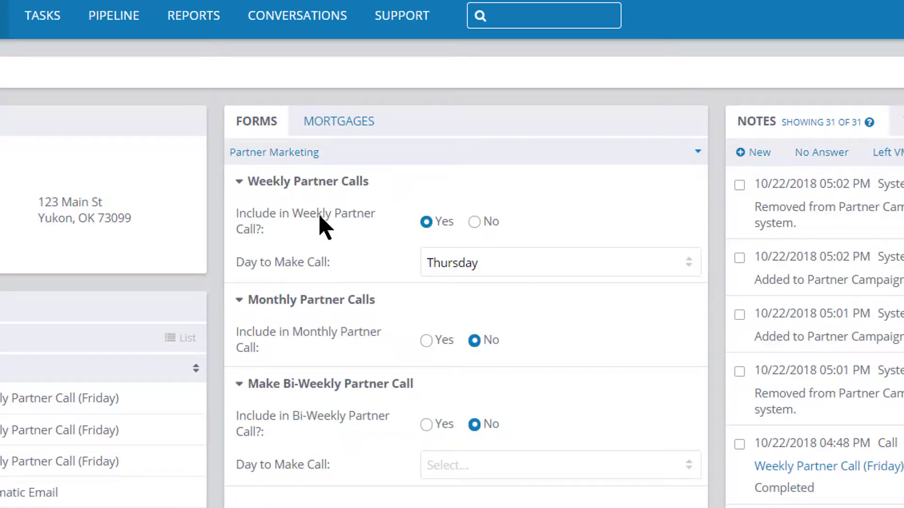
{"action": "left_click", "coordinate": [498, 266]}
{"action": "left_click", "coordinate": [506, 354]}
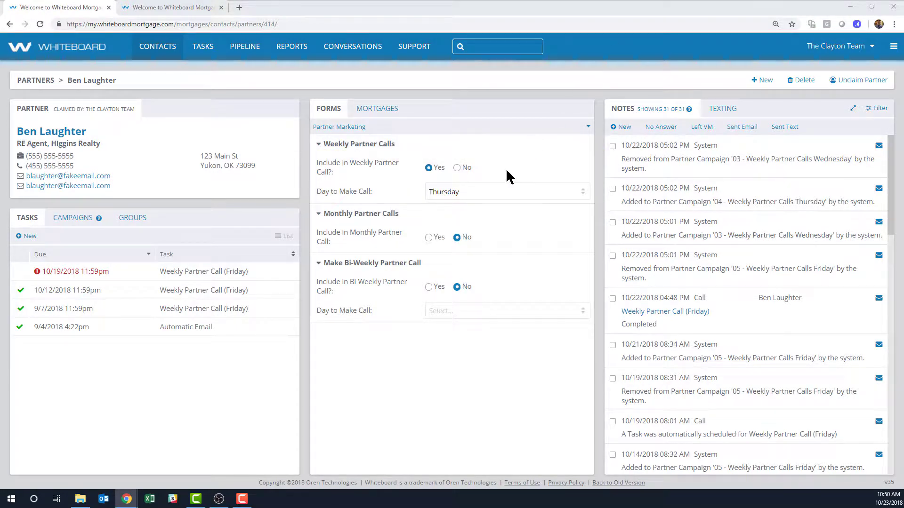
- Switch Day to Make Call from Thursday to Wednesday and save the Partner Marketing form
{"action": "left_click", "coordinate": [484, 190]}
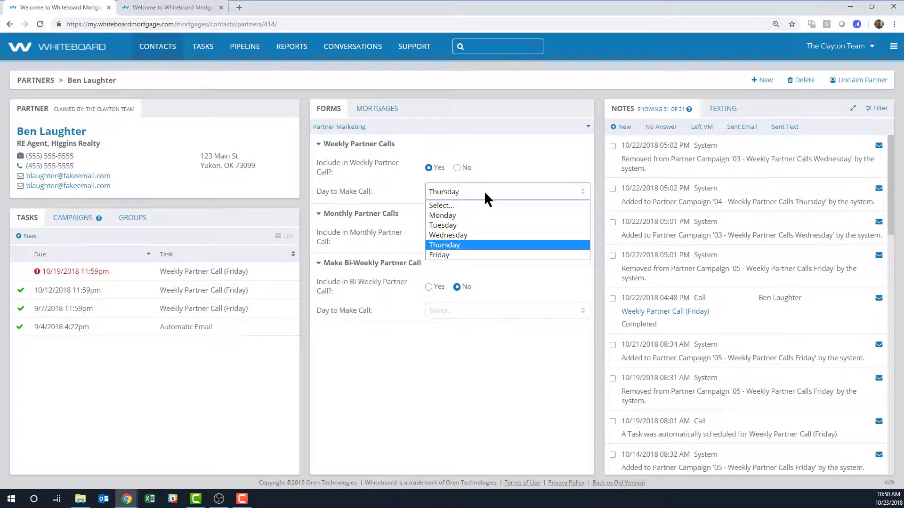
{"action": "left_click", "coordinate": [462, 235]}
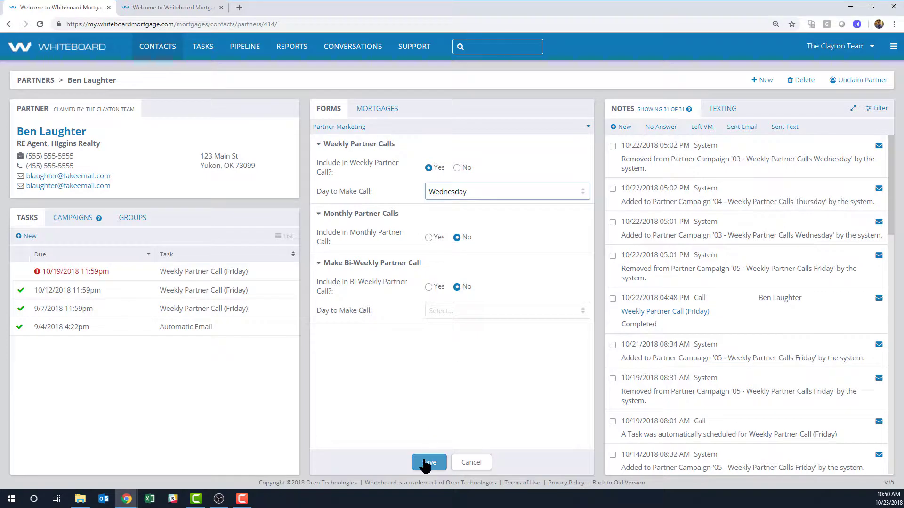
{"action": "left_click", "coordinate": [426, 464]}
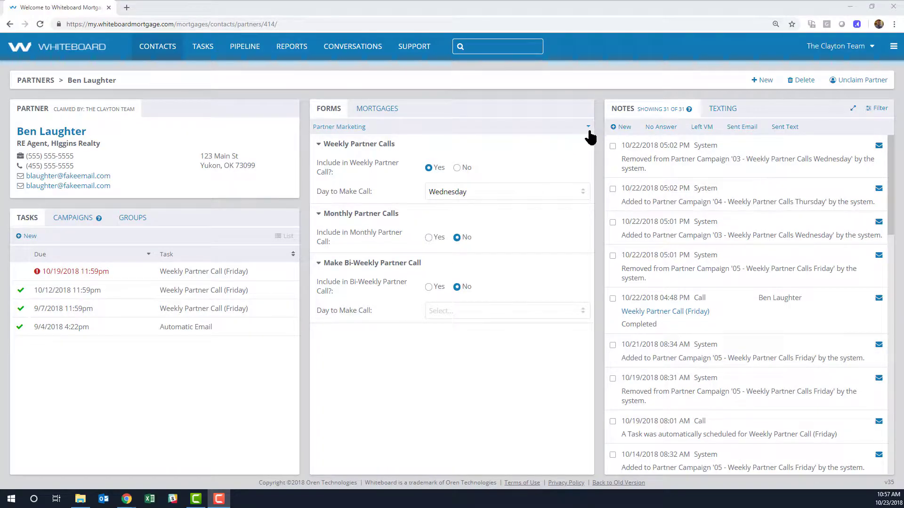
- Go to the Partner Campaigns list and edit '04 - Weekly Partner Calls Thursday'
{"action": "left_click", "coordinate": [892, 49]}
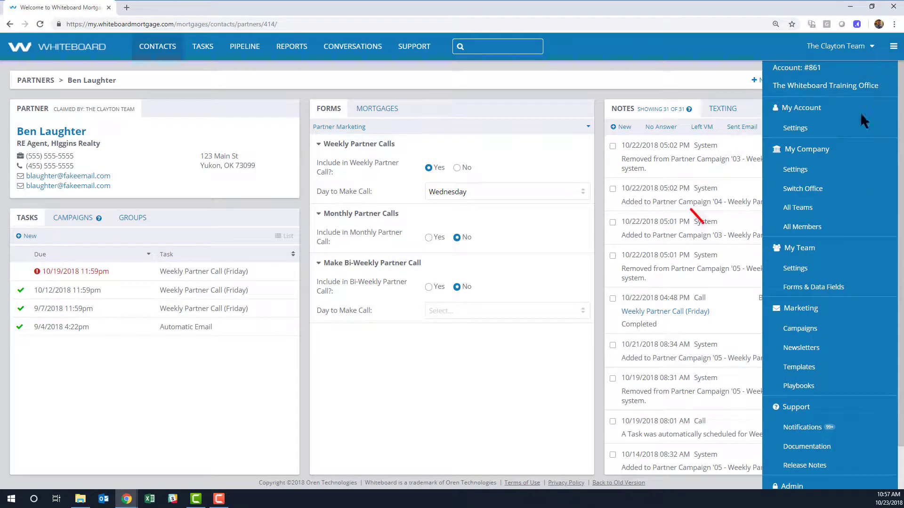
{"action": "left_click", "coordinate": [828, 330]}
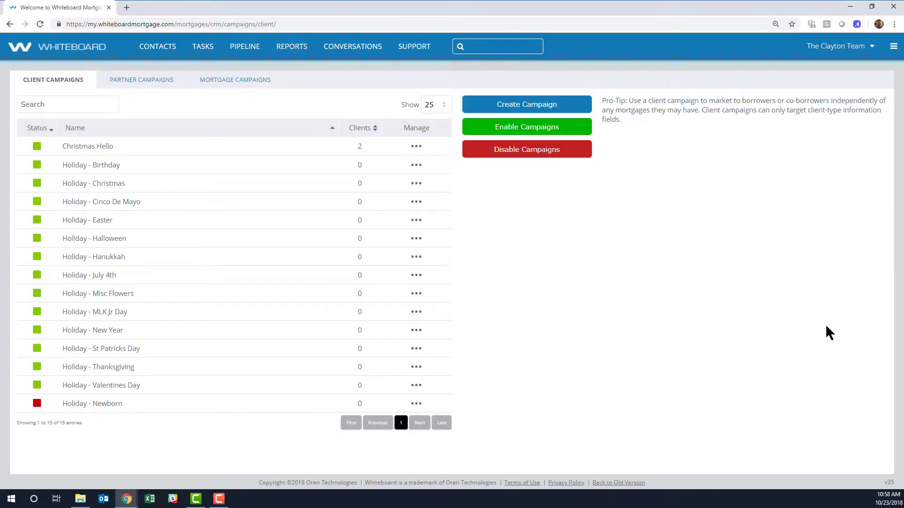
{"action": "left_click", "coordinate": [151, 84]}
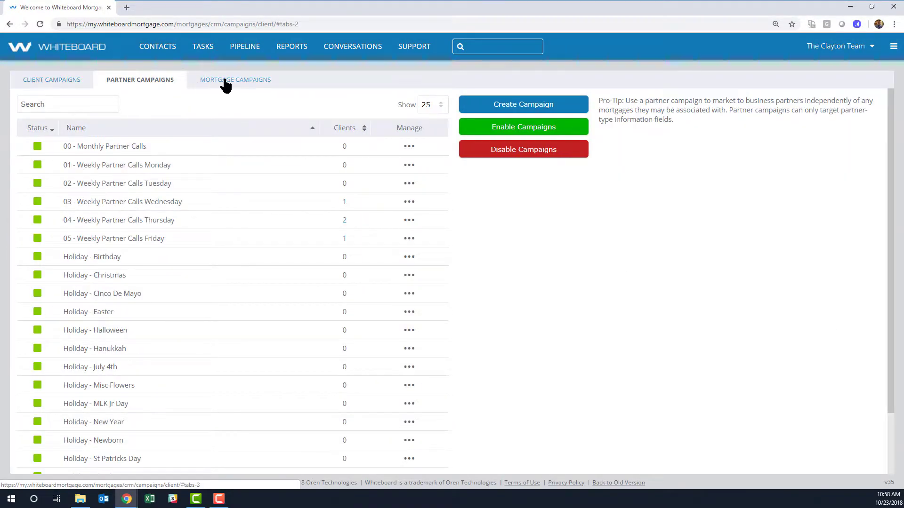
{"action": "left_click", "coordinate": [226, 82]}
{"action": "left_click", "coordinate": [146, 81]}
{"action": "left_click", "coordinate": [409, 220]}
{"action": "left_click", "coordinate": [410, 252]}
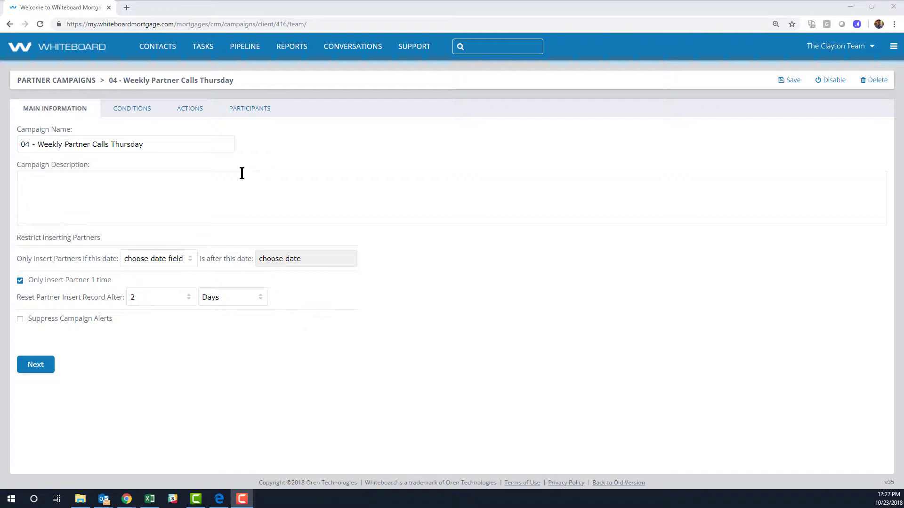
- Review the Thursday campaign's insert conditions, then its Weekly Partner Call action at Thursday 8:00 am
{"action": "left_click", "coordinate": [137, 113]}
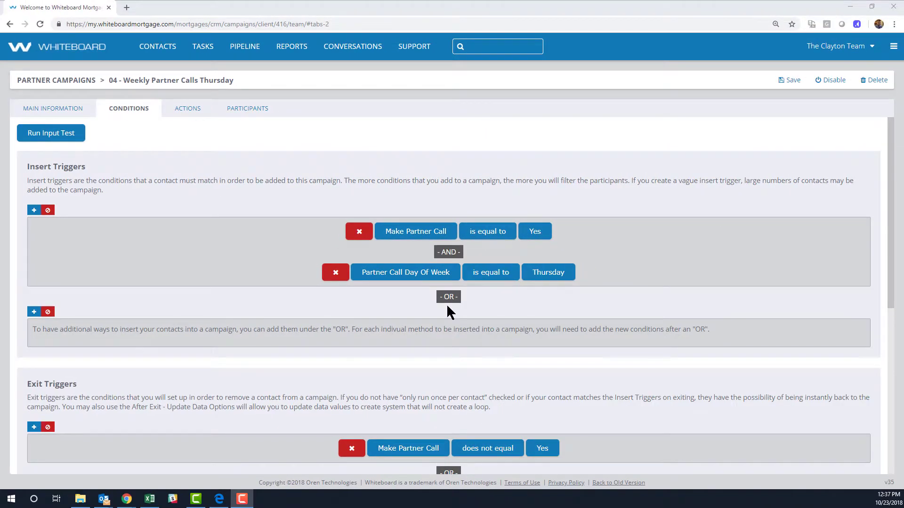
{"action": "left_click", "coordinate": [196, 111]}
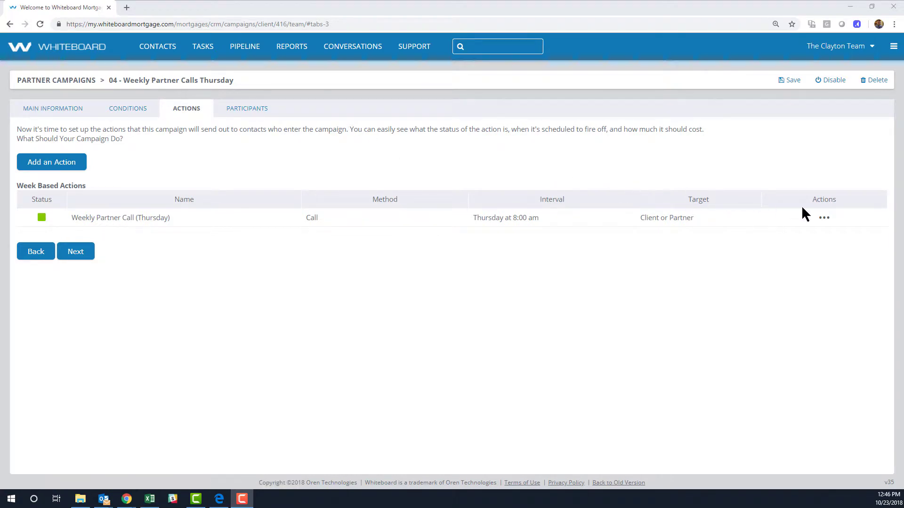
- Preview and close the Weekly Partner Call (Thursday) script, then return to the Conditions tab
{"action": "left_click", "coordinate": [824, 218]}
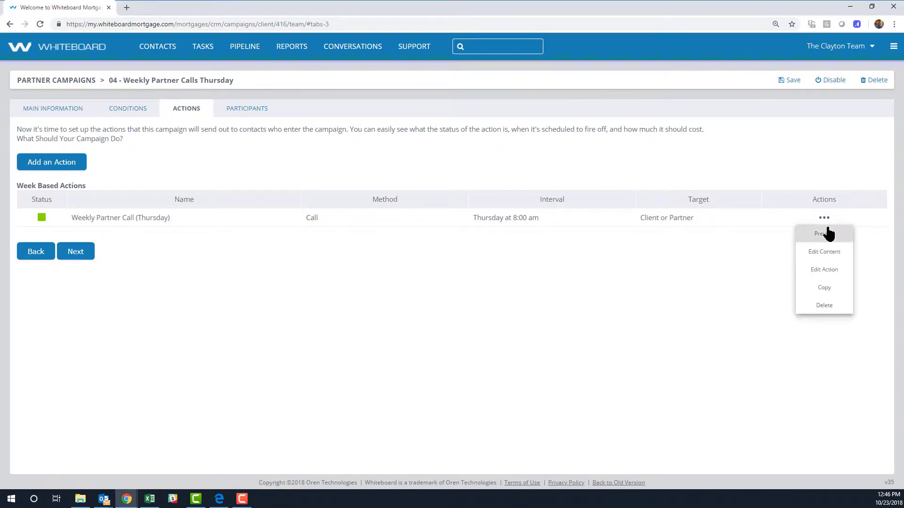
{"action": "left_click", "coordinate": [827, 237]}
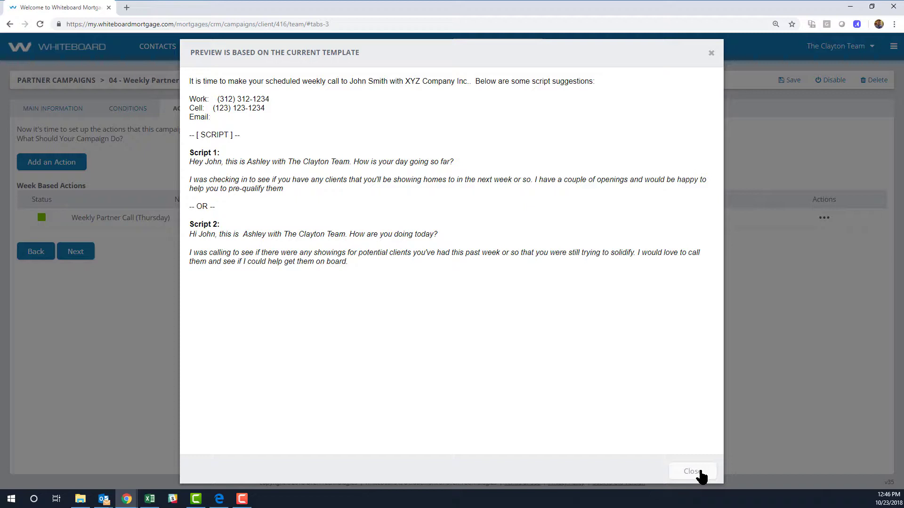
{"action": "left_click", "coordinate": [700, 475]}
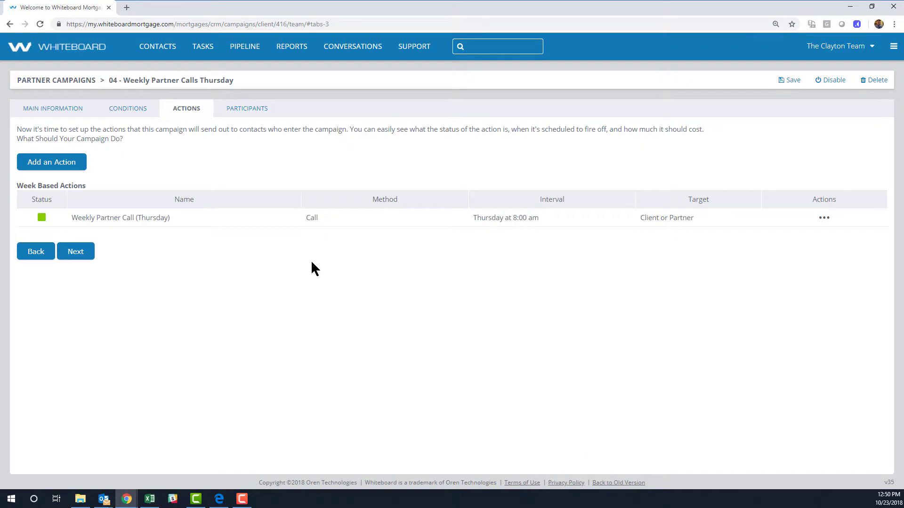
{"action": "left_click", "coordinate": [126, 113]}
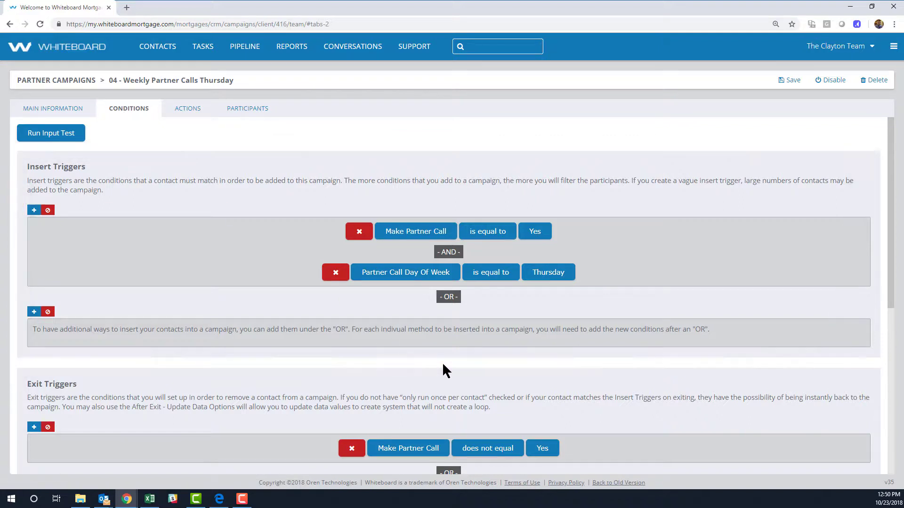
{"action": "left_click_drag", "start_coordinate": [889, 306], "coordinate": [890, 419]}
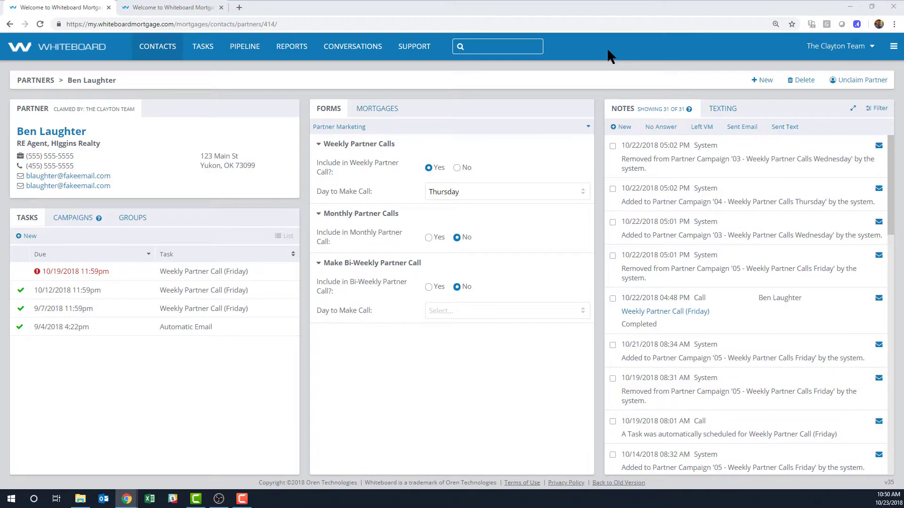
- Set Day to Make Call to Wednesday again and save the Partner Marketing form
{"action": "left_click", "coordinate": [485, 191]}
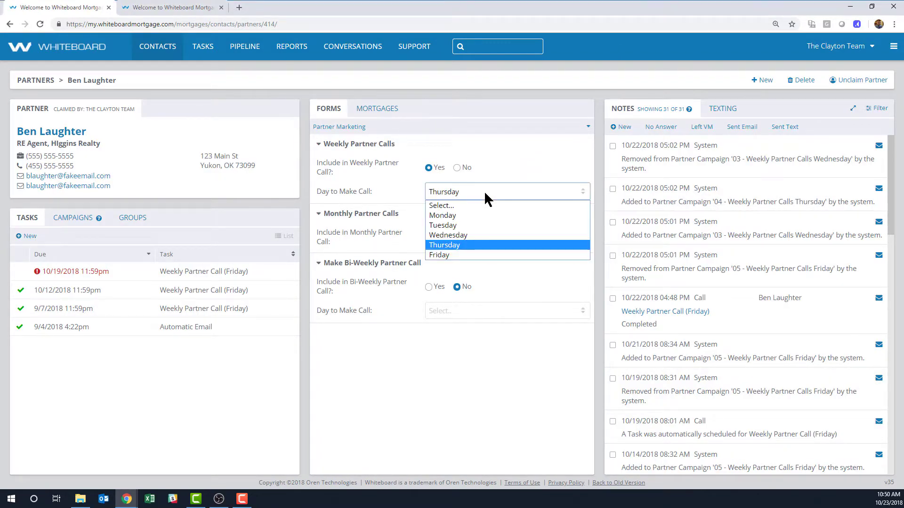
{"action": "left_click", "coordinate": [462, 235]}
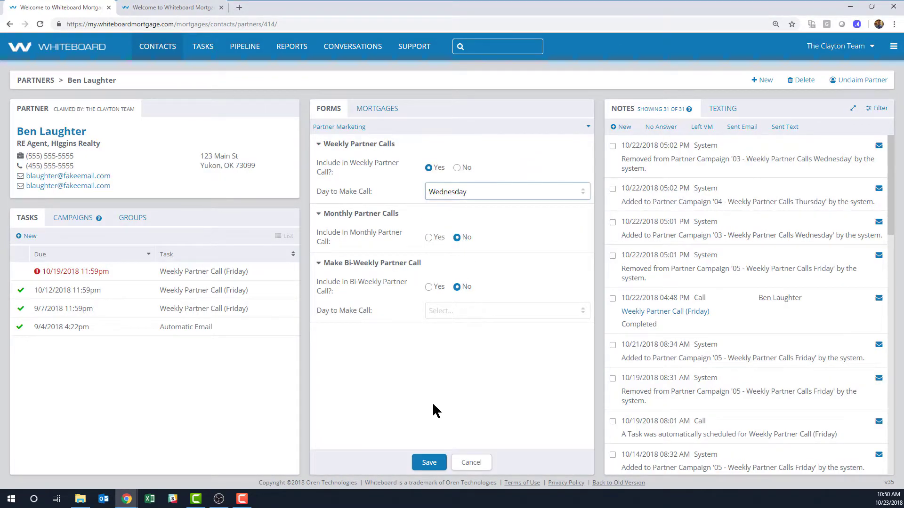
{"action": "left_click", "coordinate": [426, 461]}
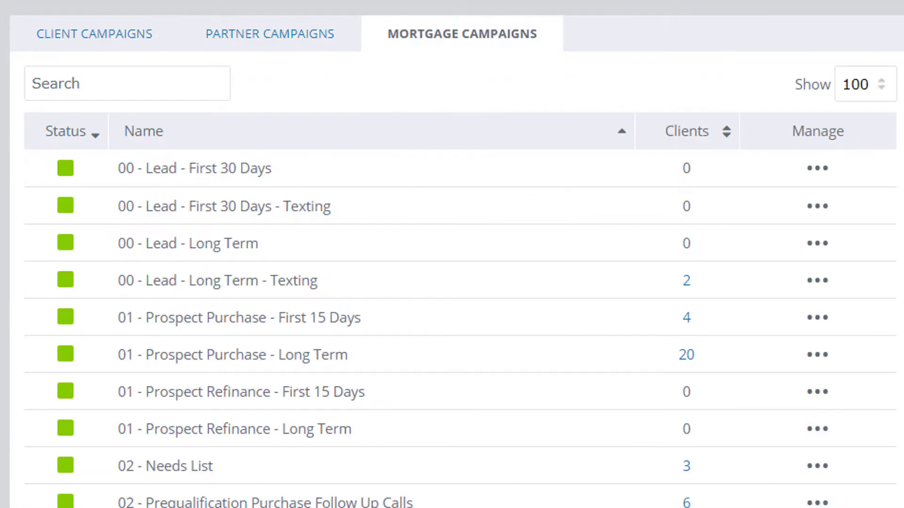
- Scroll through the Mortgage Campaigns list to review each campaign's client count
{"action": "scroll", "coordinate": [452, 283], "scroll_direction": "down", "scroll_amount": 3}
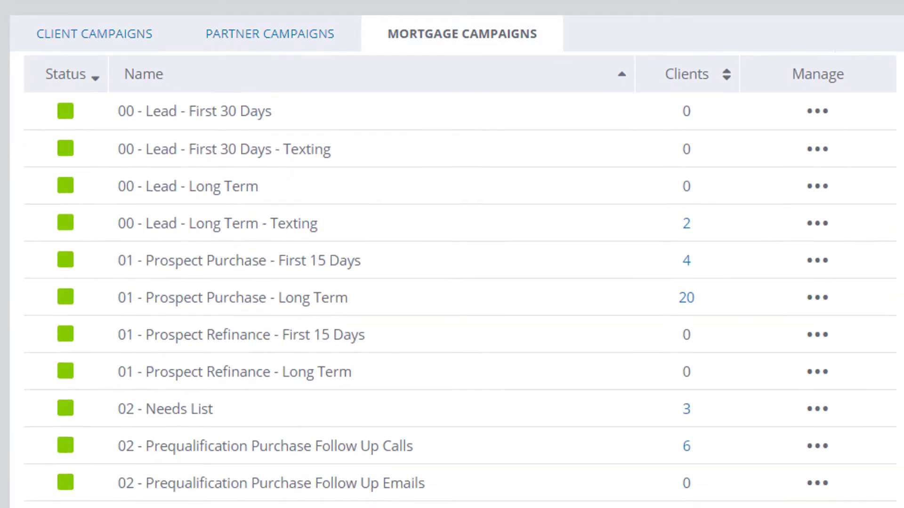
{"action": "scroll", "coordinate": [452, 283], "scroll_direction": "down", "scroll_amount": 6}
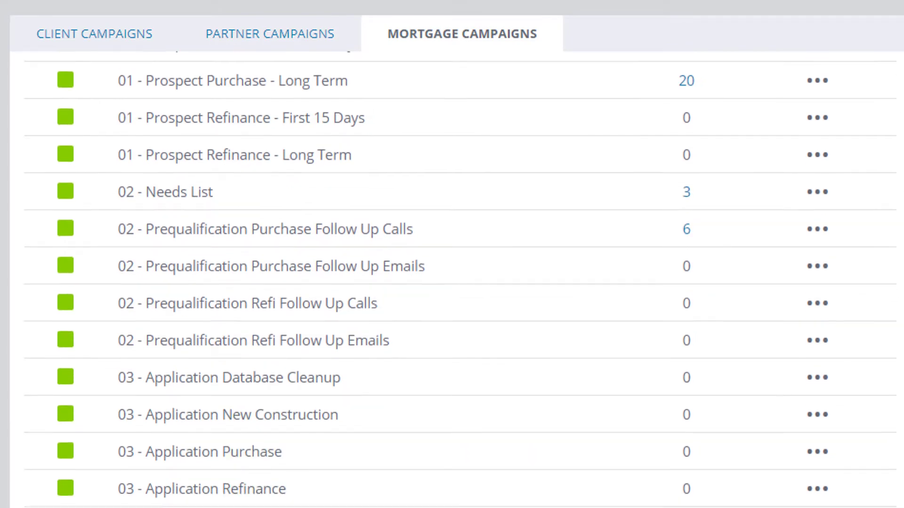
{"action": "scroll", "coordinate": [452, 282], "scroll_direction": "down", "scroll_amount": 8}
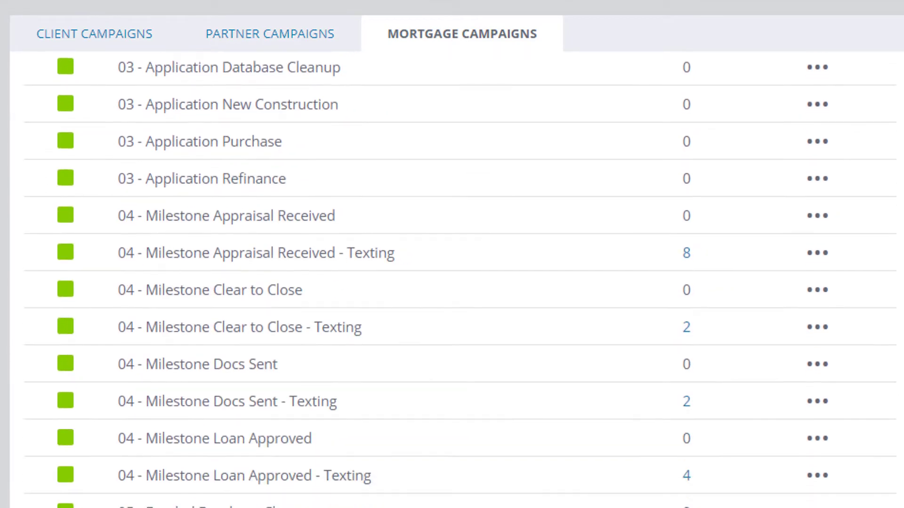
{"action": "scroll", "coordinate": [452, 282], "scroll_direction": "down", "scroll_amount": 2}
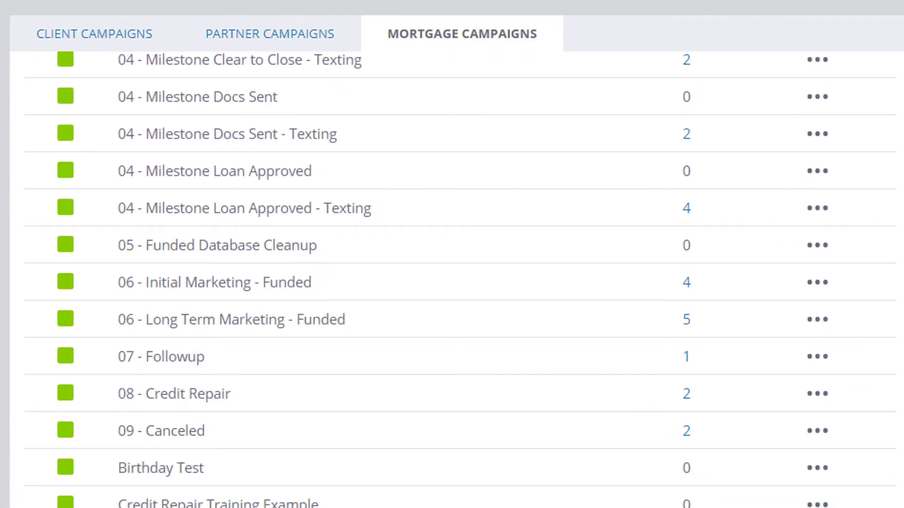